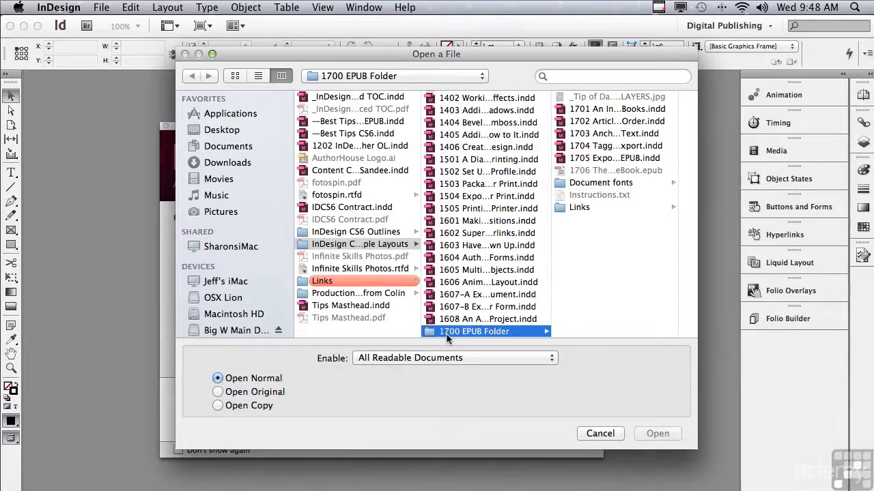
Open the document 1703 Anchoring Objects in Text.indd from the 1700 EPUB Folder
left_click(602, 135)
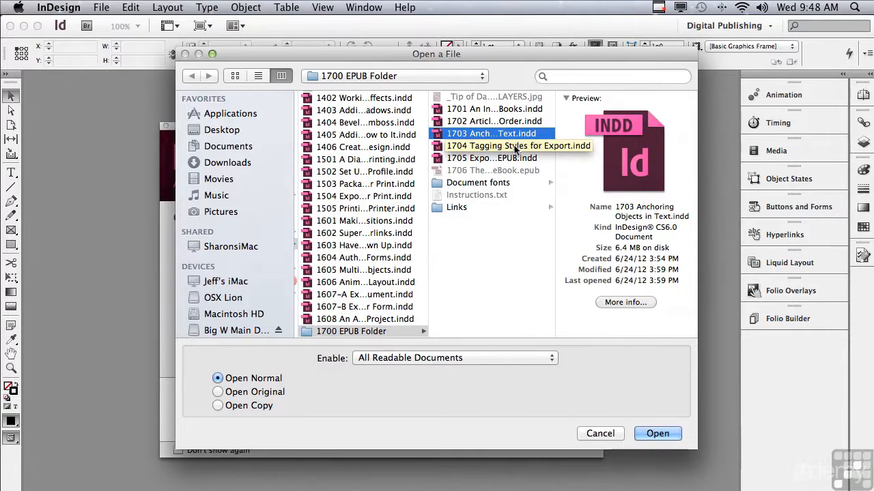
left_click(657, 433)
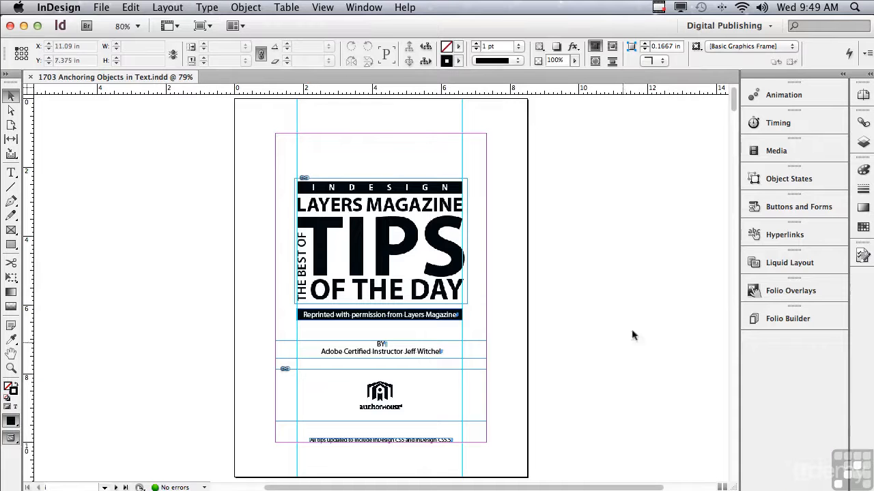
Anchor the author's photo and its credit line to the end of the "ABOUT THE AUTHOR" heading
left_click_drag(734, 106, 733, 128)
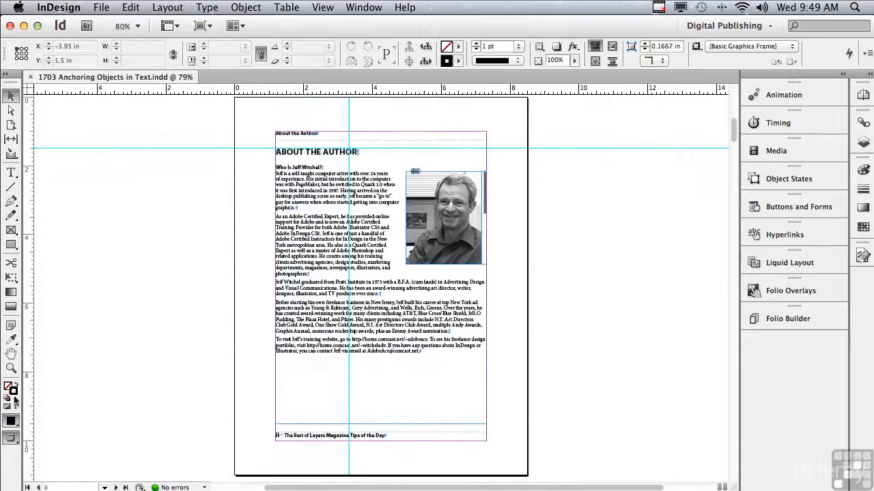
left_click(11, 367)
left_click_drag(220, 102, 555, 311)
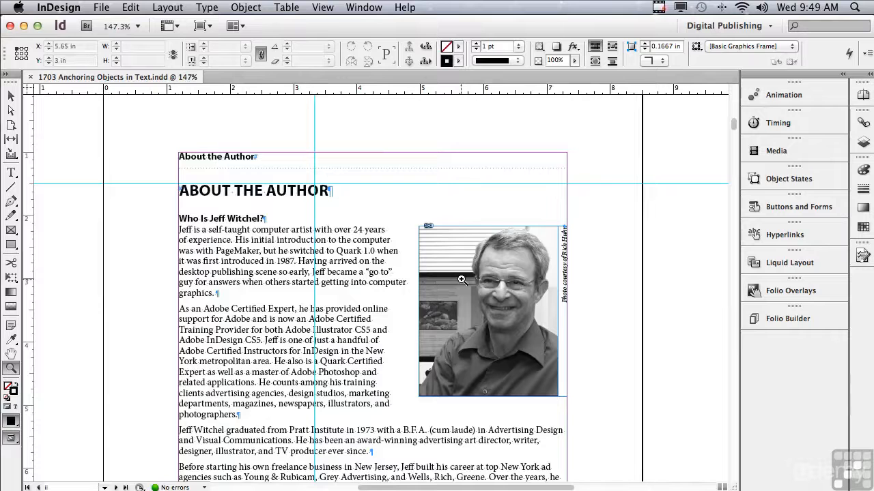
left_click(11, 94)
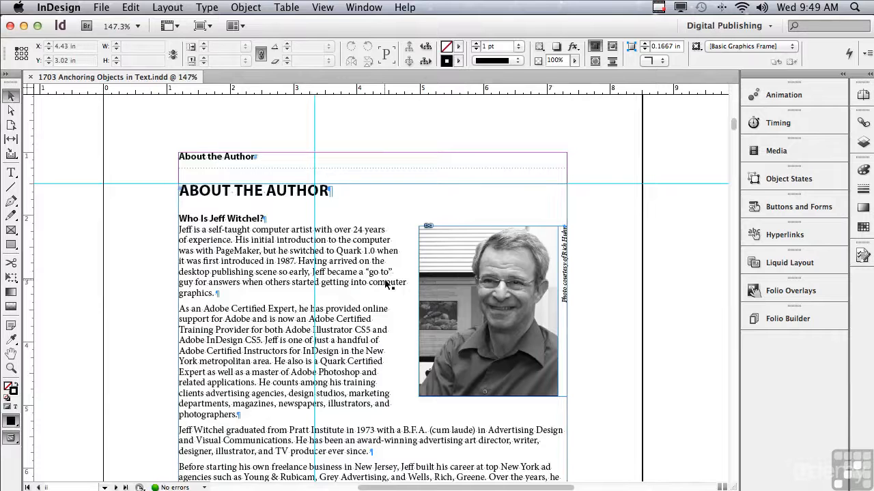
left_click(451, 290)
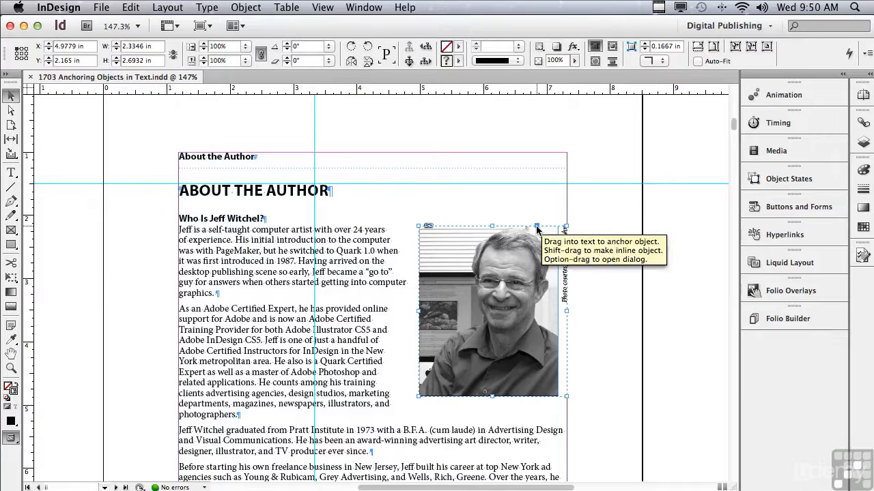
mouse_move(538, 230)
left_mouse_down()
mouse_move(185, 219)
mouse_move(330, 192)
left_mouse_up()
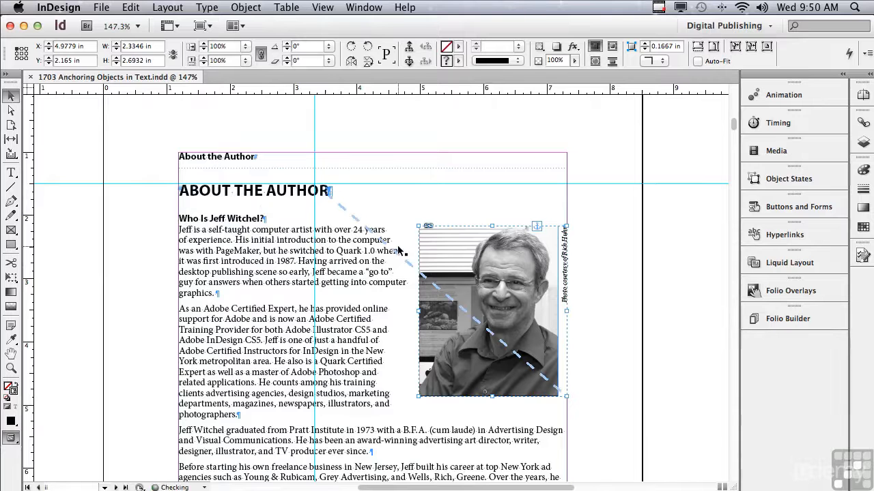
Anchor the Layers newsletter image to the end of the paragraph "with the subject matter for my tips" directly above it
left_click_drag(732, 126, 723, 221)
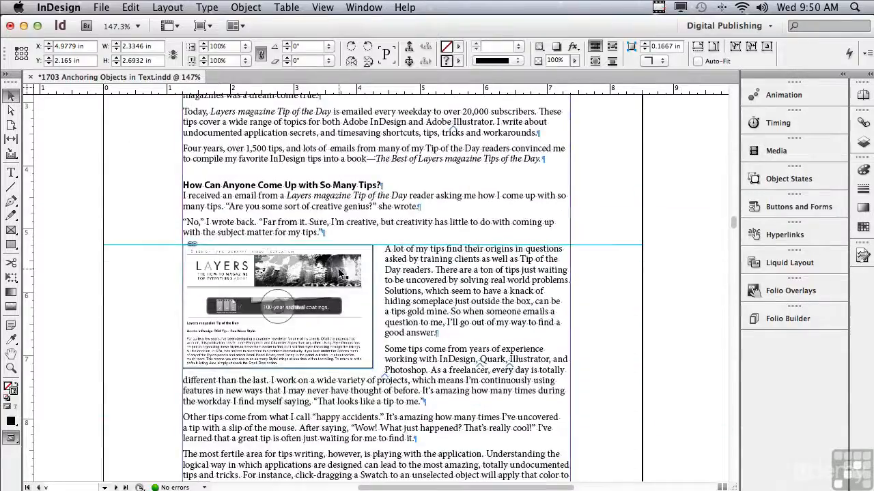
left_click(339, 272)
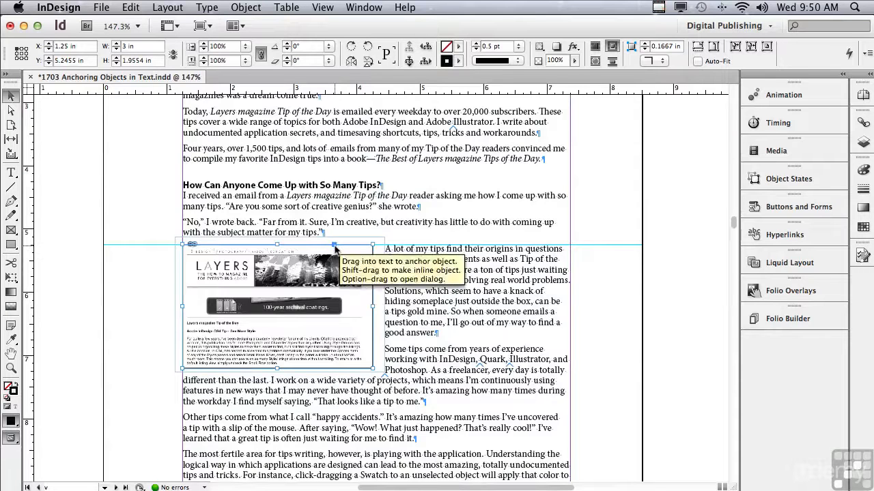
left_click_drag(334, 244, 331, 239)
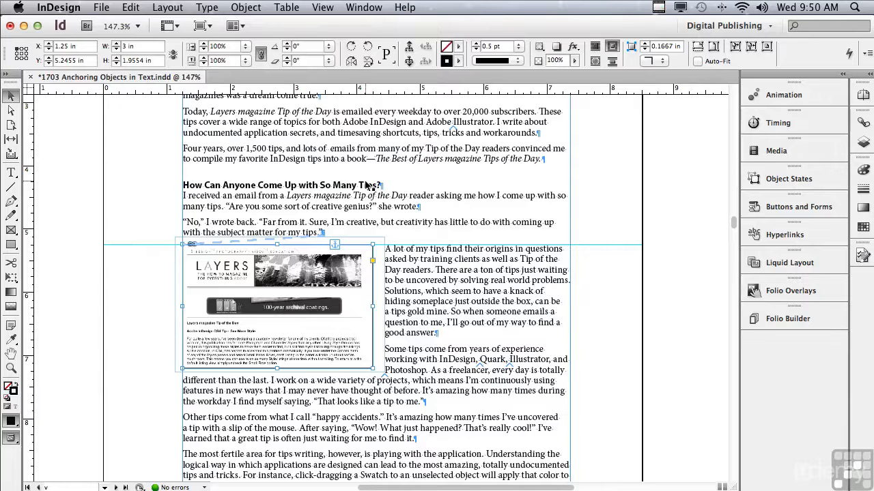
left_click(278, 306)
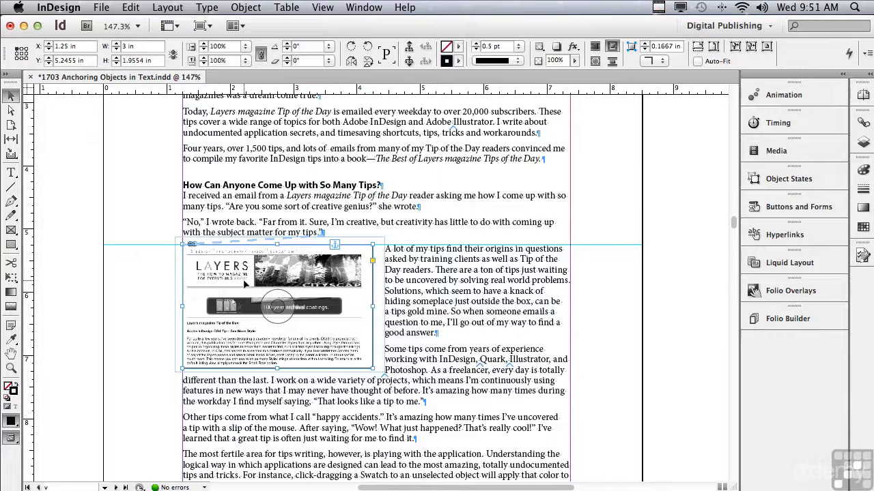
Anchor the Typography workspace menu image to the end of the italic introduction line under "THE BASICS"
left_click_drag(734, 222, 691, 338)
left_click(521, 194)
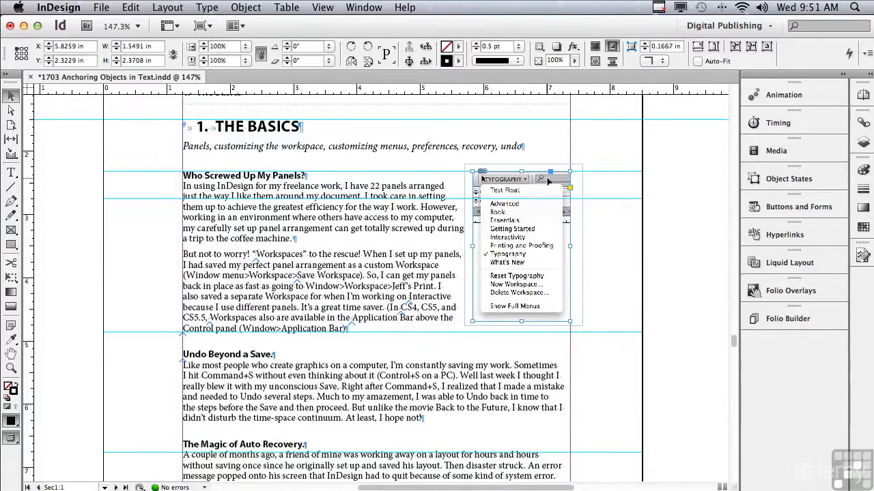
left_click_drag(551, 176, 535, 153)
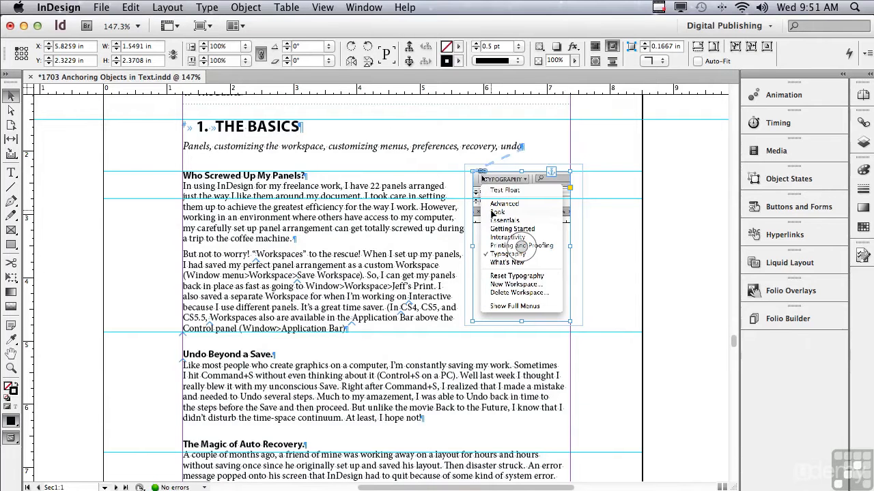
Anchor the captioned Go to Page image to the end of the paragraph "Tool Tips are set to Fast by default."
left_click_drag(734, 343, 728, 372)
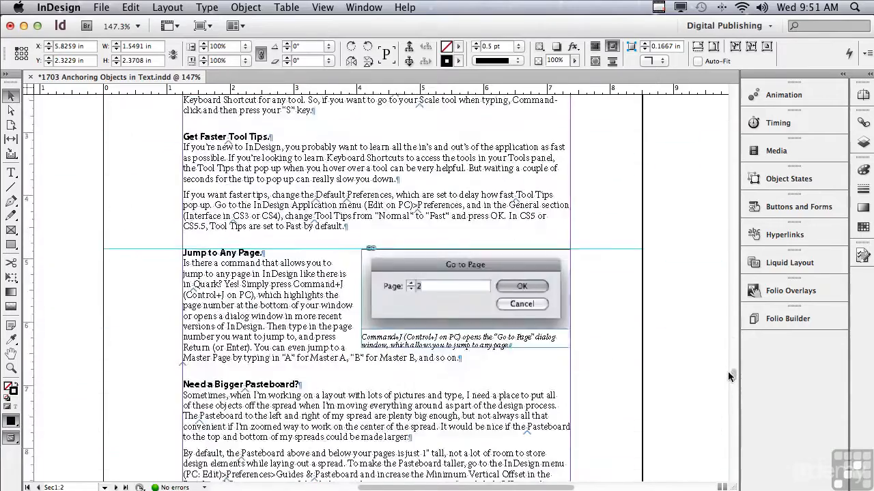
left_click(465, 289)
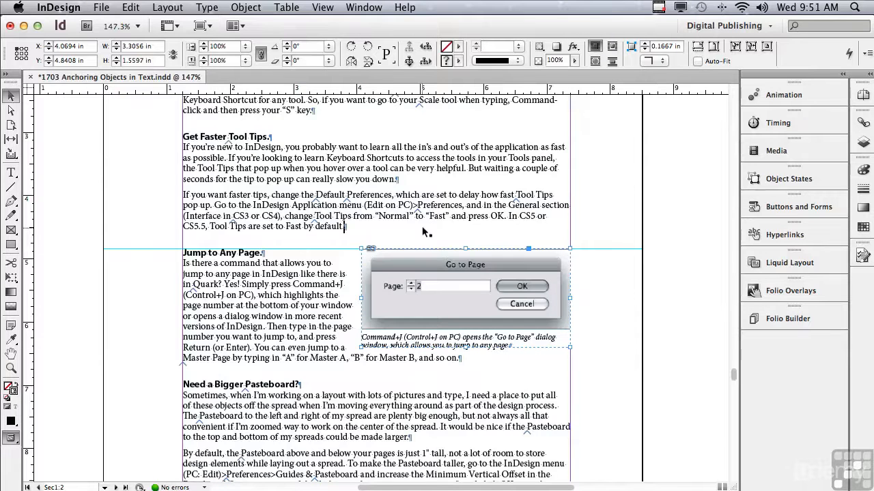
scroll(734, 379, "down", 2)
Anchor the captioned ruler units image after "adding unwanted spaces." and the Welcome screen image to the end of the "A Nice Welcome!" heading
left_click_drag(734, 379, 725, 402)
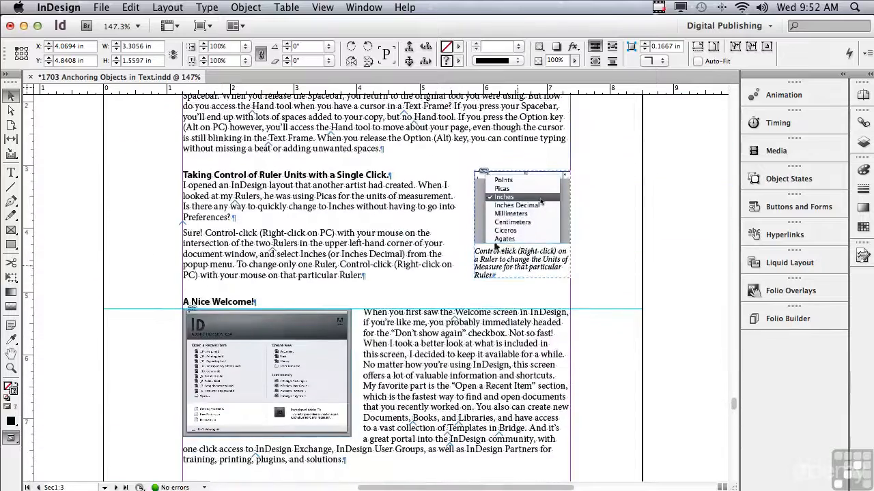
left_click(501, 220)
left_click_drag(497, 161, 459, 153)
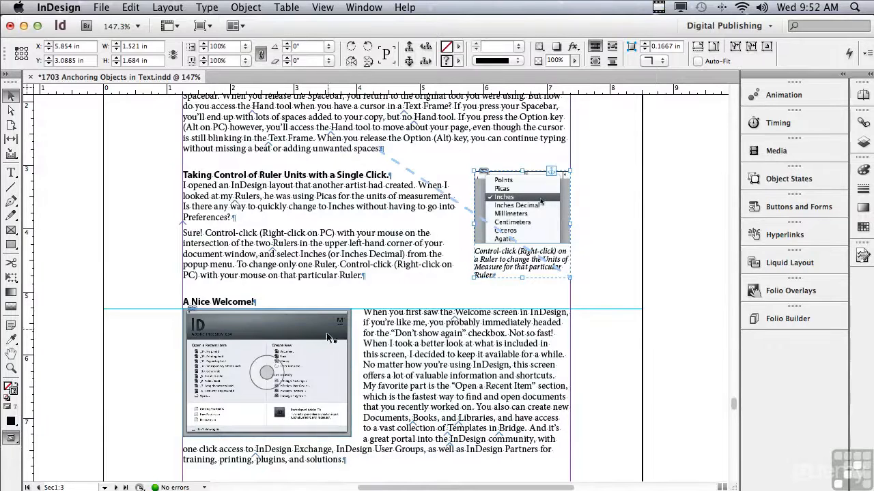
left_click(311, 354)
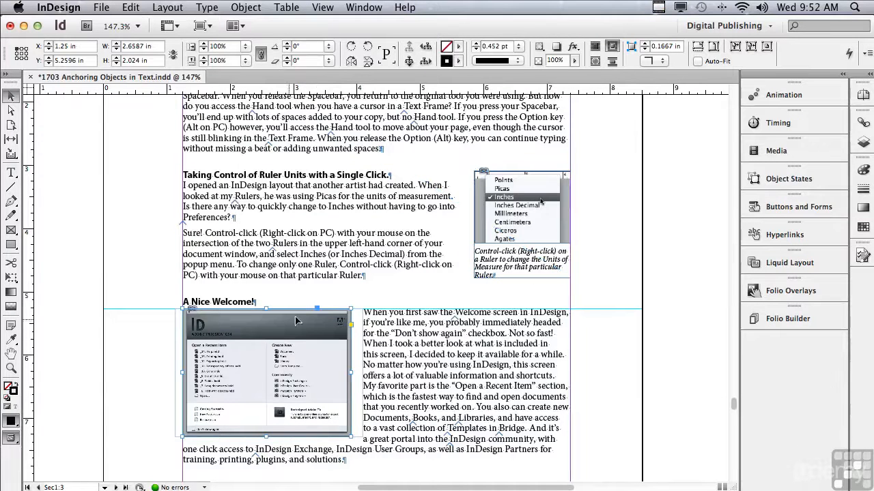
left_click_drag(317, 309, 289, 306)
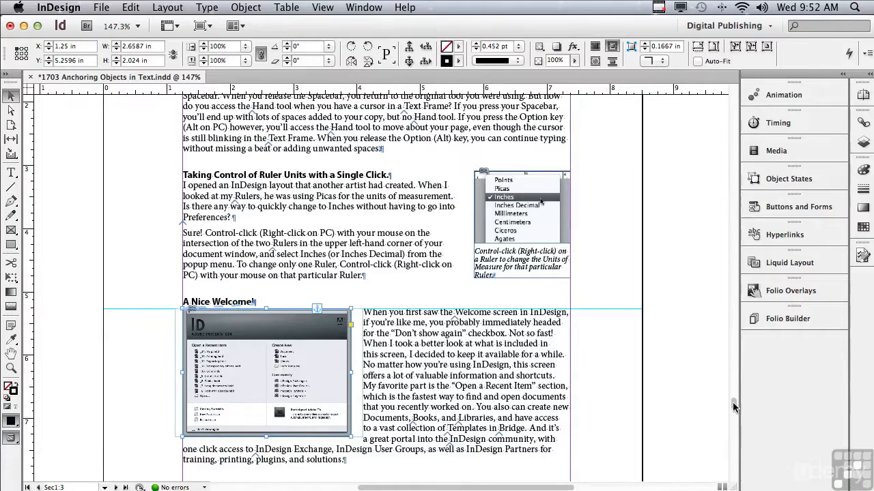
Anchor the Help menu image showing Deactivate to the end of the paragraph ending in "(Help>Activate)."
scroll(732, 407, "down", 5)
scroll(733, 407, "down", 20)
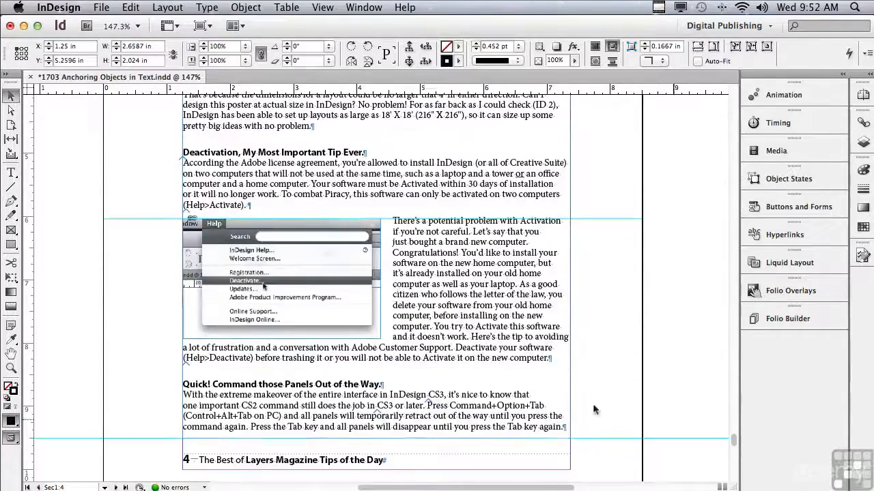
left_click(338, 249)
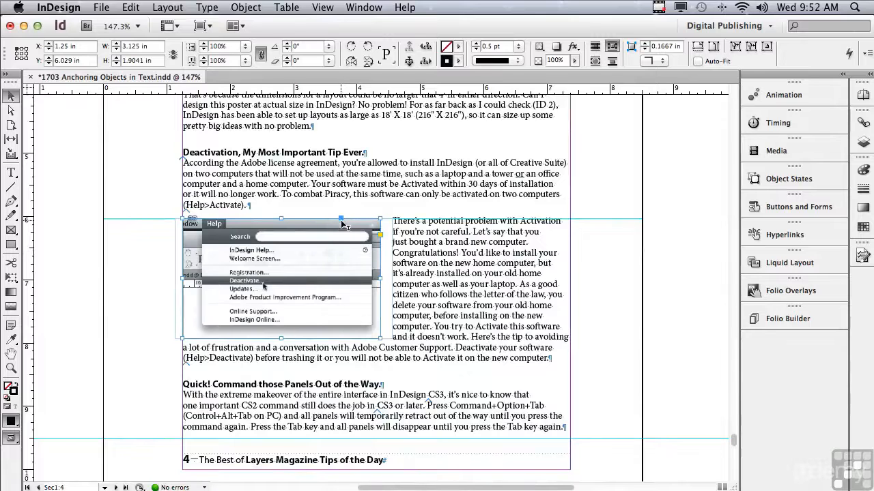
left_click_drag(344, 224, 297, 212)
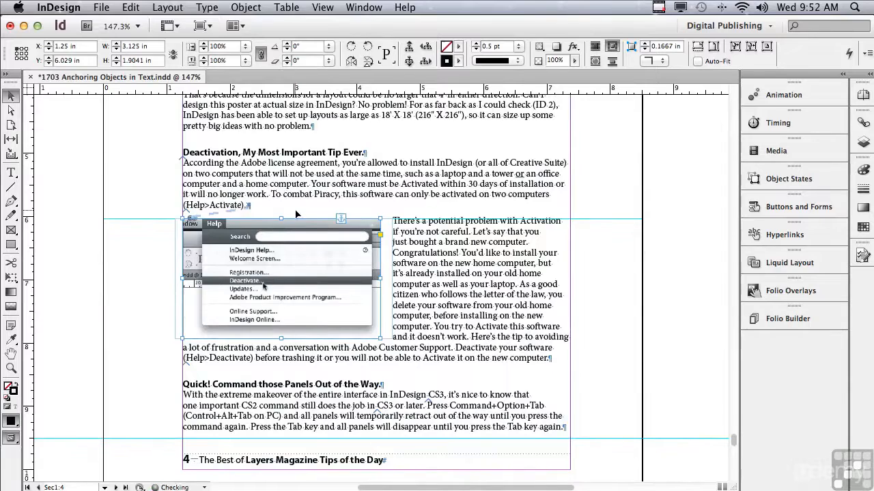
Anchor the tools strip image to the "Horizontal Tools Panel." heading and the captioned Control panel image to the "Keyboard Command Puts the Control Panel at Your Fingertips." heading
left_click_drag(733, 444, 728, 467)
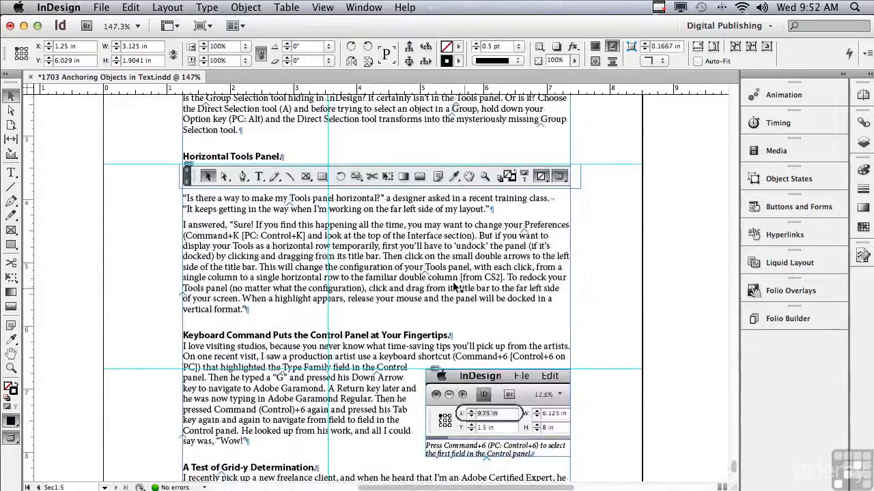
left_click(291, 174)
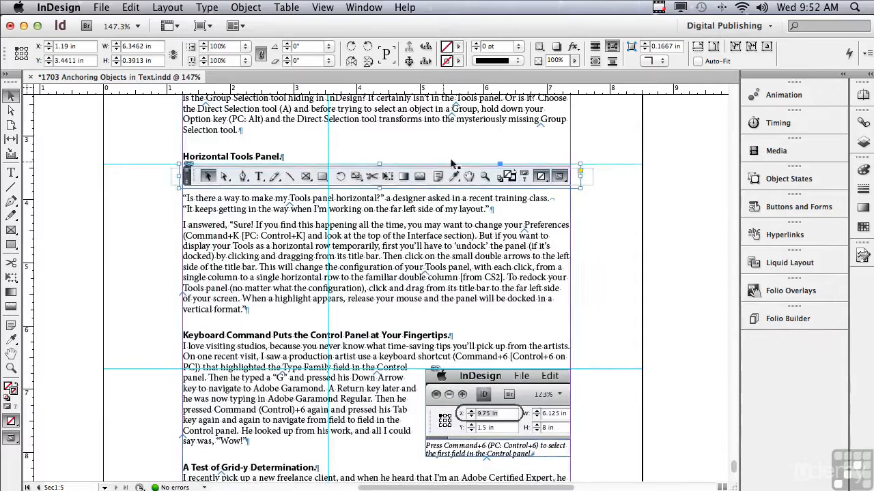
left_click_drag(500, 166, 377, 151)
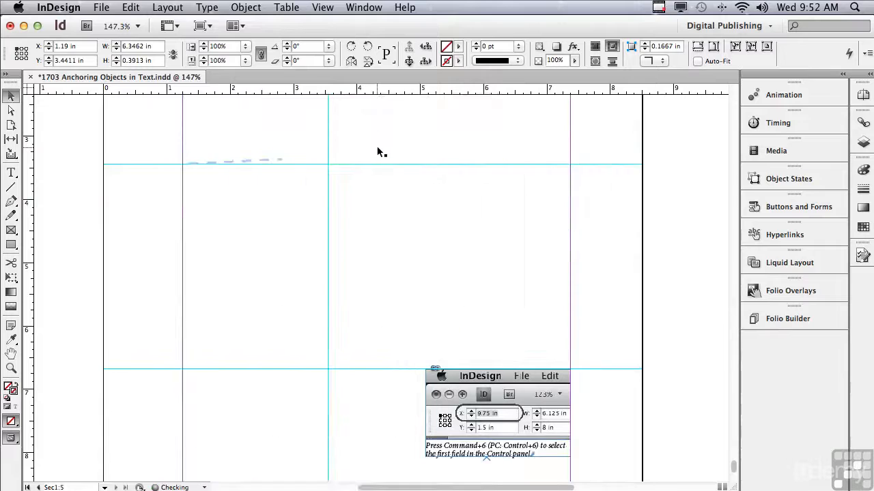
left_click(440, 390)
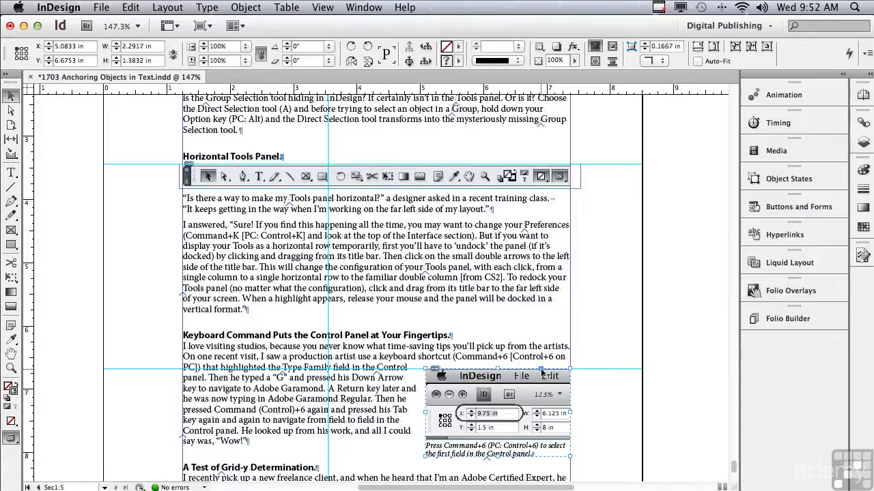
left_click_drag(541, 372, 471, 341)
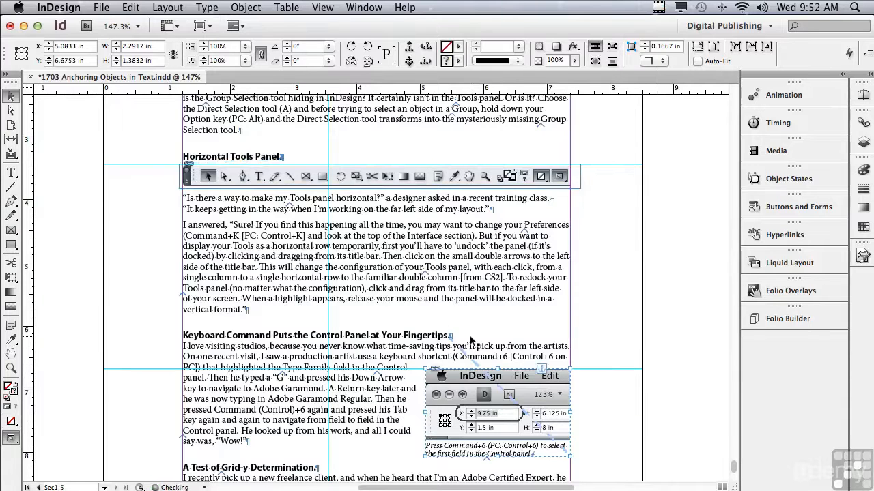
left_click_drag(733, 469, 733, 472)
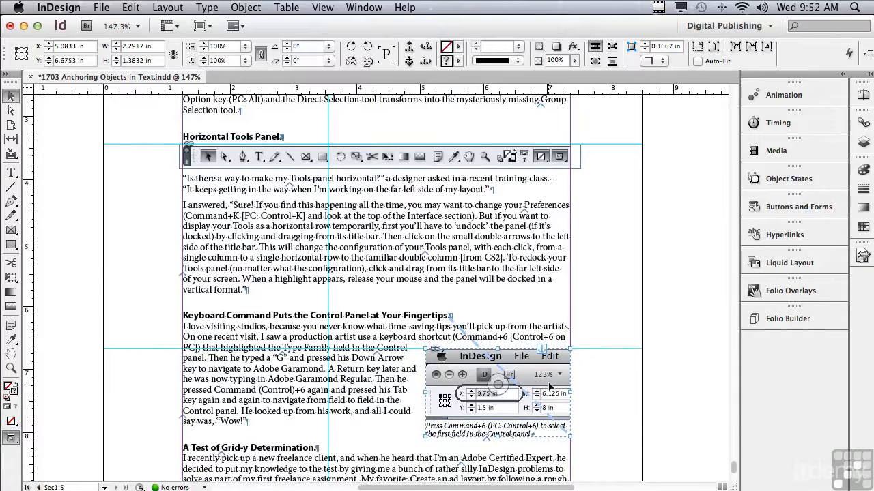